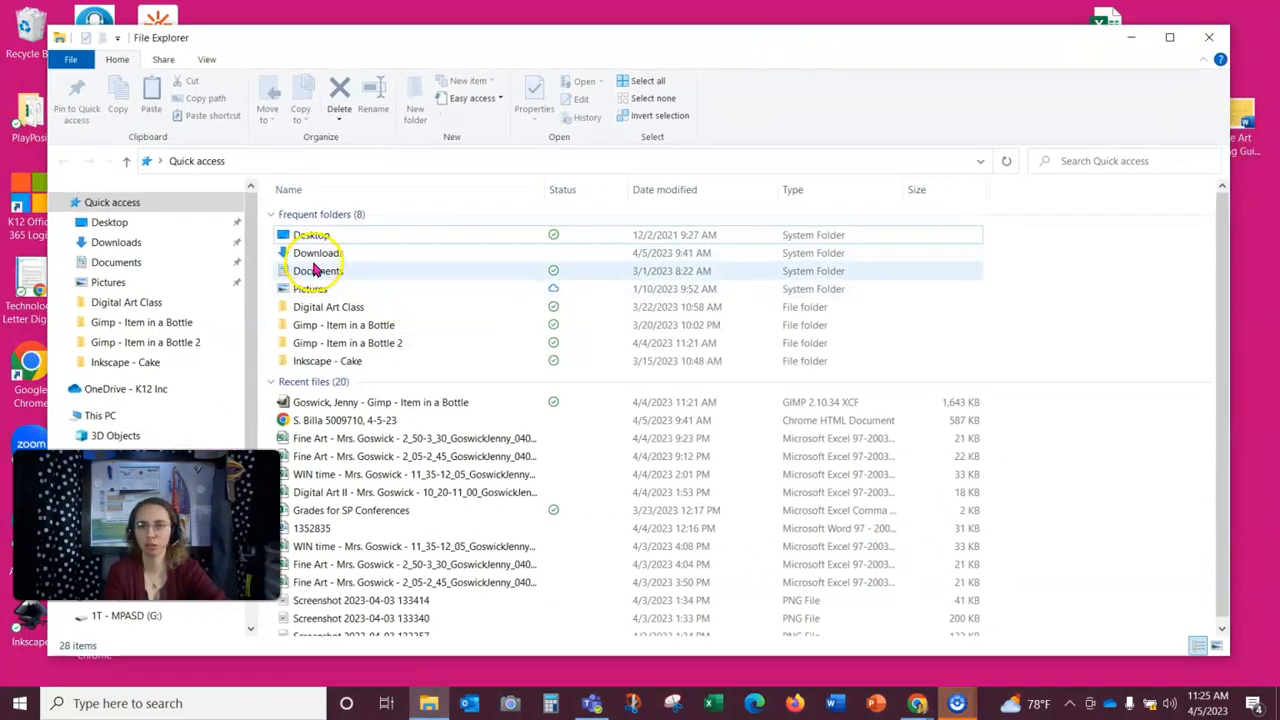
Step: Open the Item in a Bottle XCF project from Documents, Digital Art Class, Gimp - Item in a Bottle 2 and bring it up in GIMP
{"action": "double_click", "coordinate": [306, 274]}
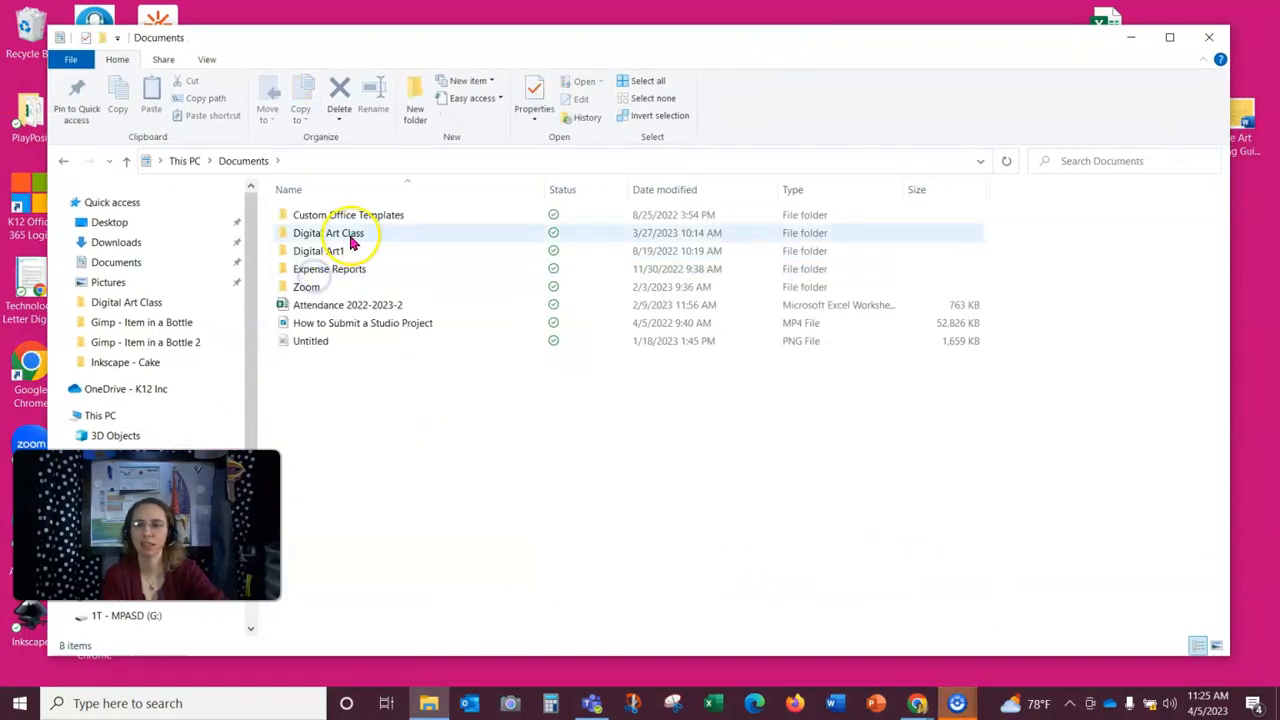
{"action": "double_click", "coordinate": [345, 237]}
{"action": "double_click", "coordinate": [310, 287]}
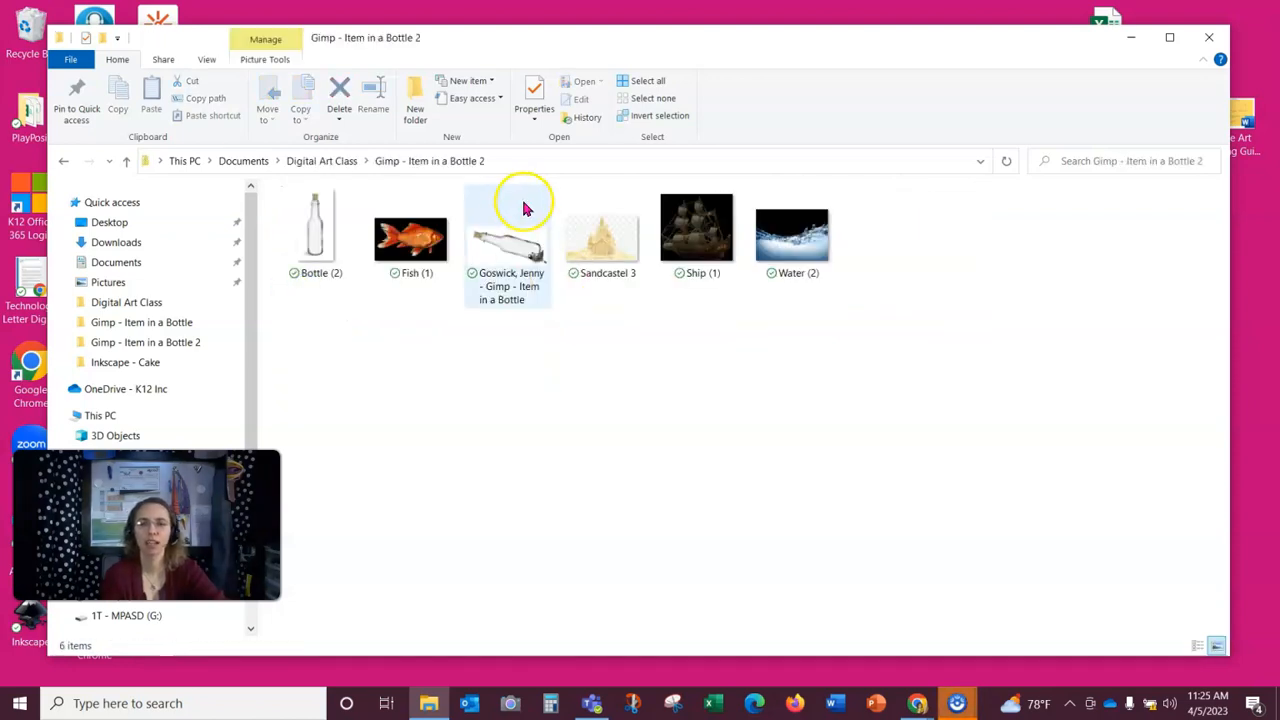
{"action": "left_click", "coordinate": [508, 225]}
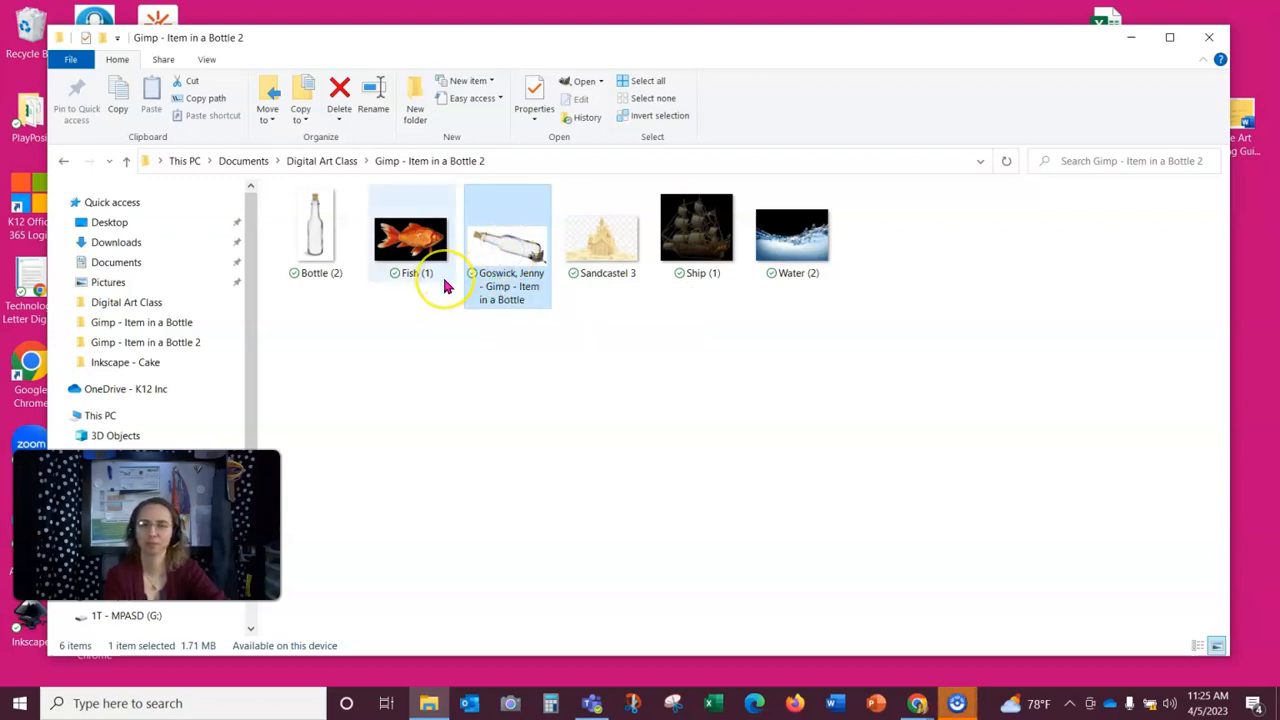
{"action": "double_click", "coordinate": [505, 245]}
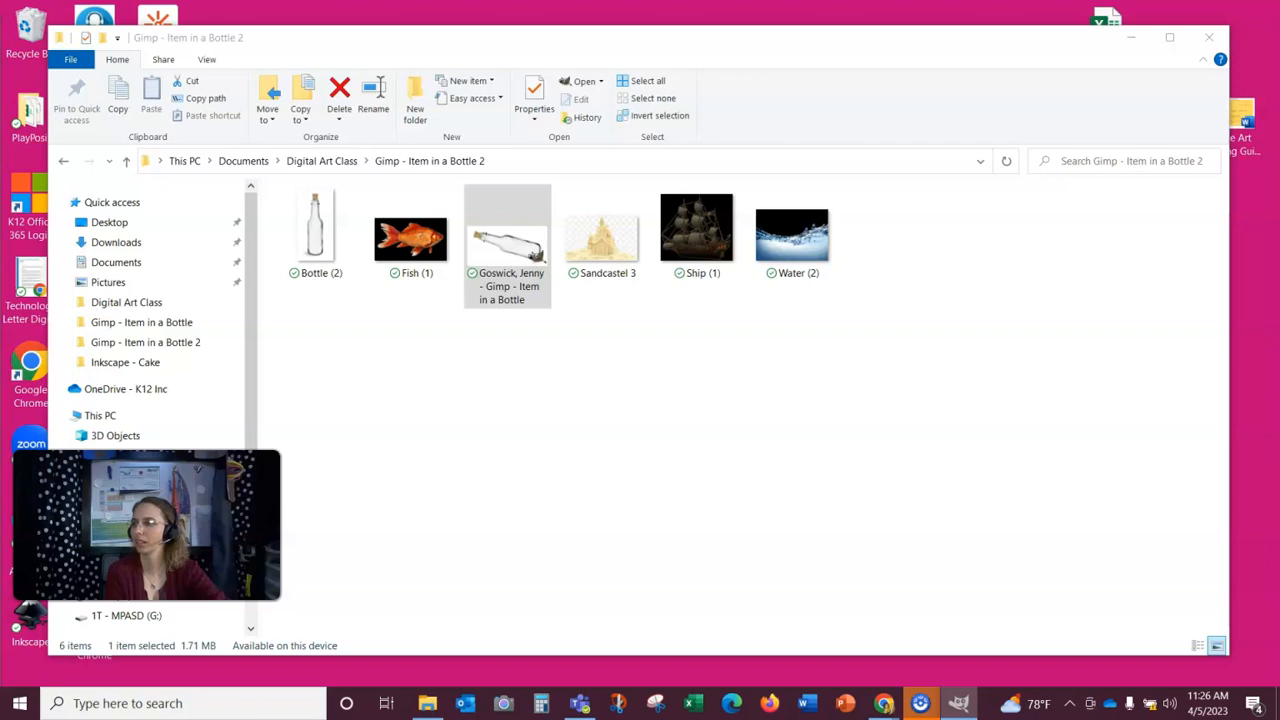
{"action": "left_click", "coordinate": [1132, 38]}
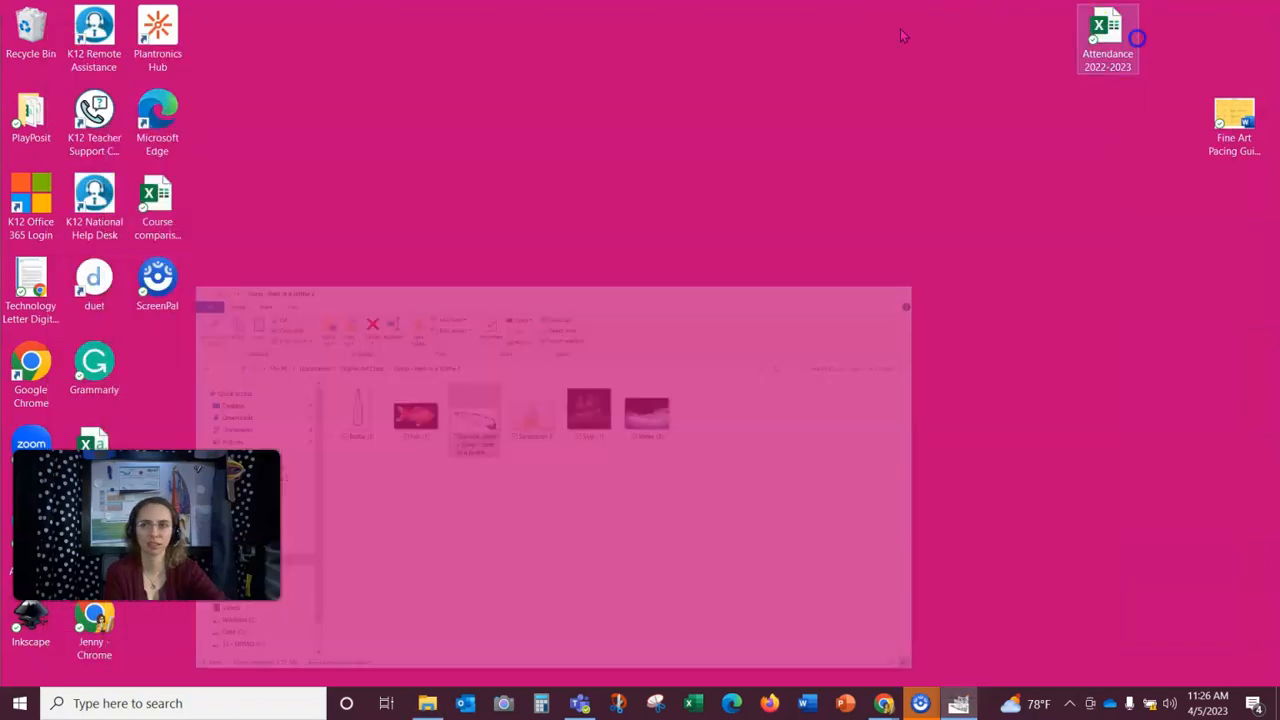
{"action": "left_click_drag", "start_coordinate": [0, 124], "coordinate": [583, 36]}
{"action": "left_click", "coordinate": [1038, 36]}
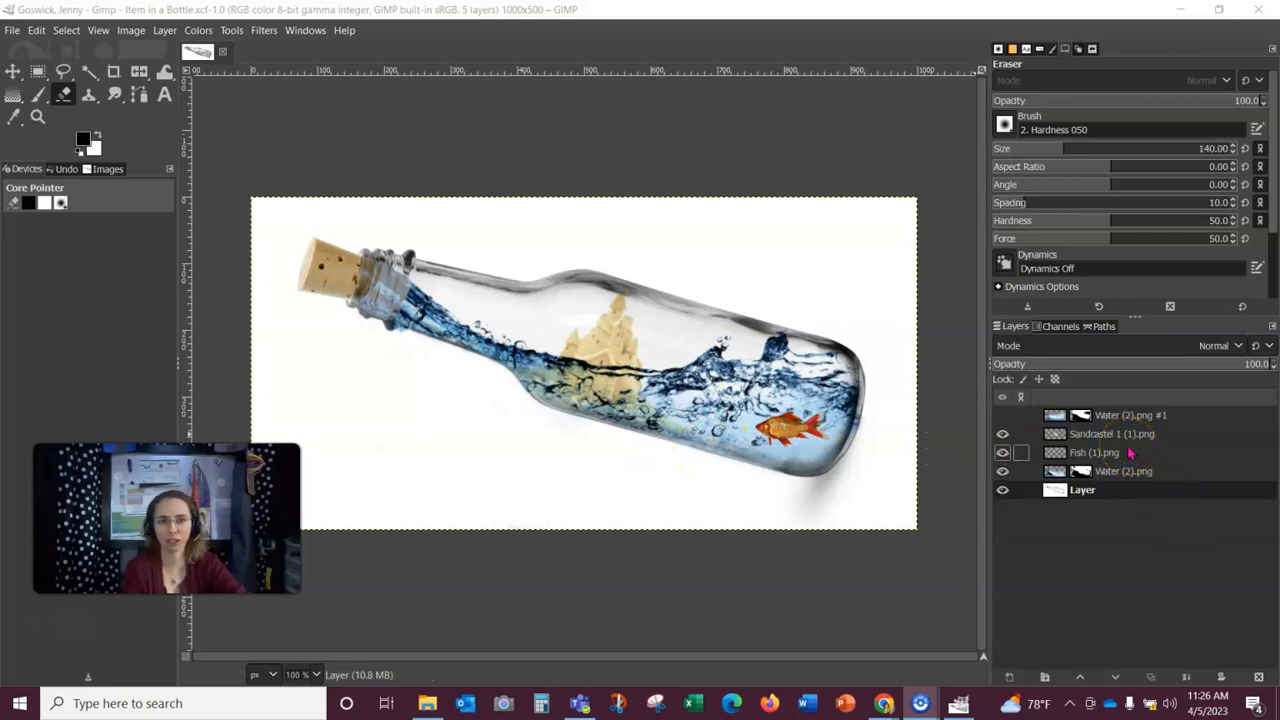
Step: Flatten the image so all layers merge into a single layer
{"action": "left_click", "coordinate": [1124, 498]}
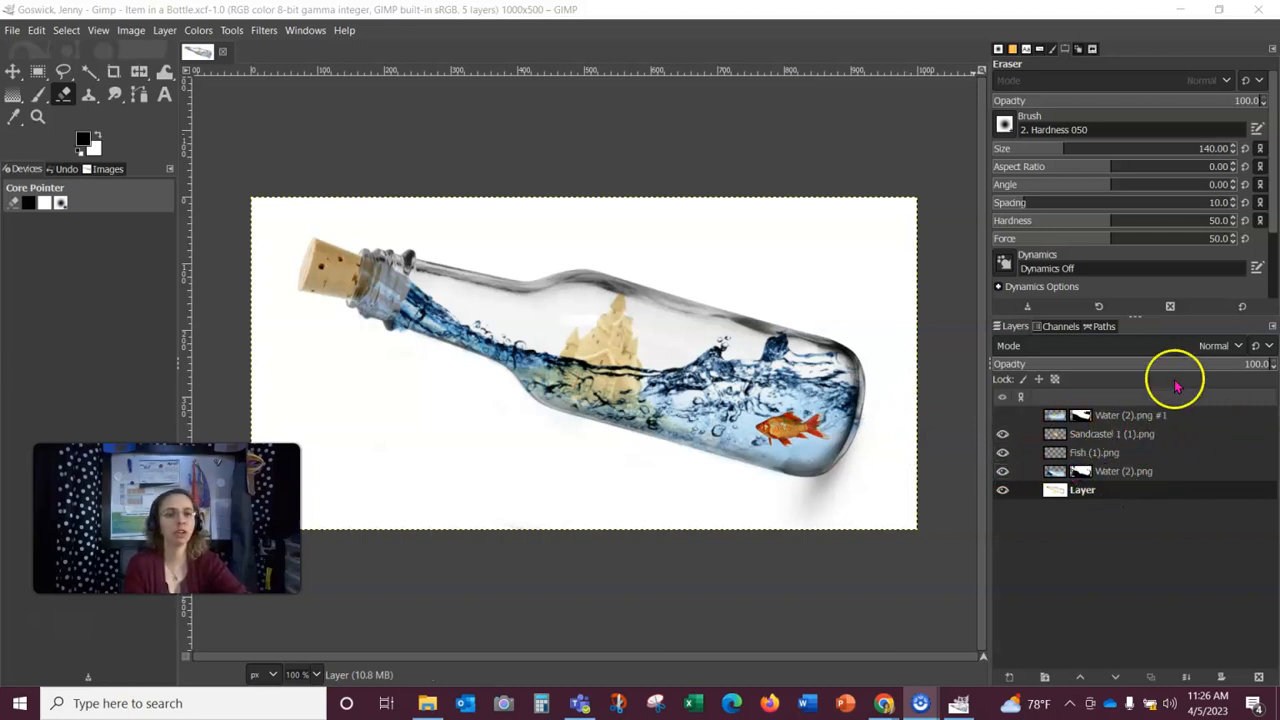
{"action": "right_click", "coordinate": [1154, 436]}
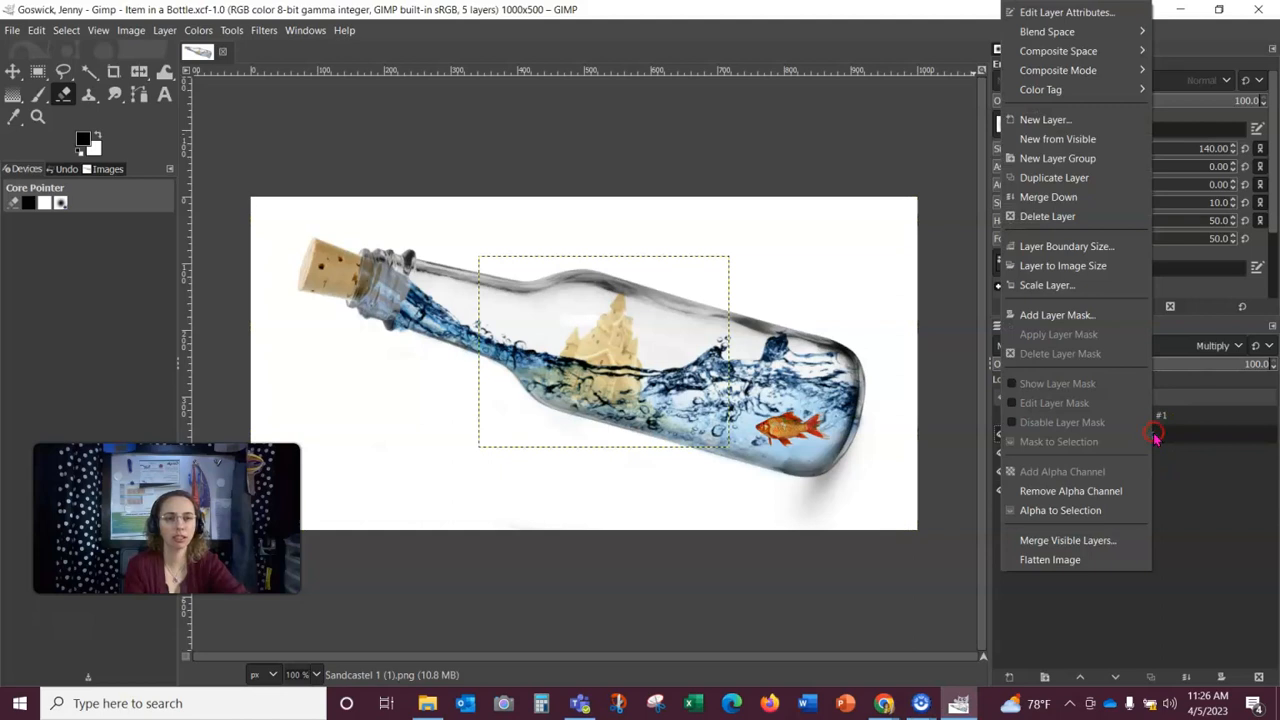
{"action": "left_click", "coordinate": [1045, 560]}
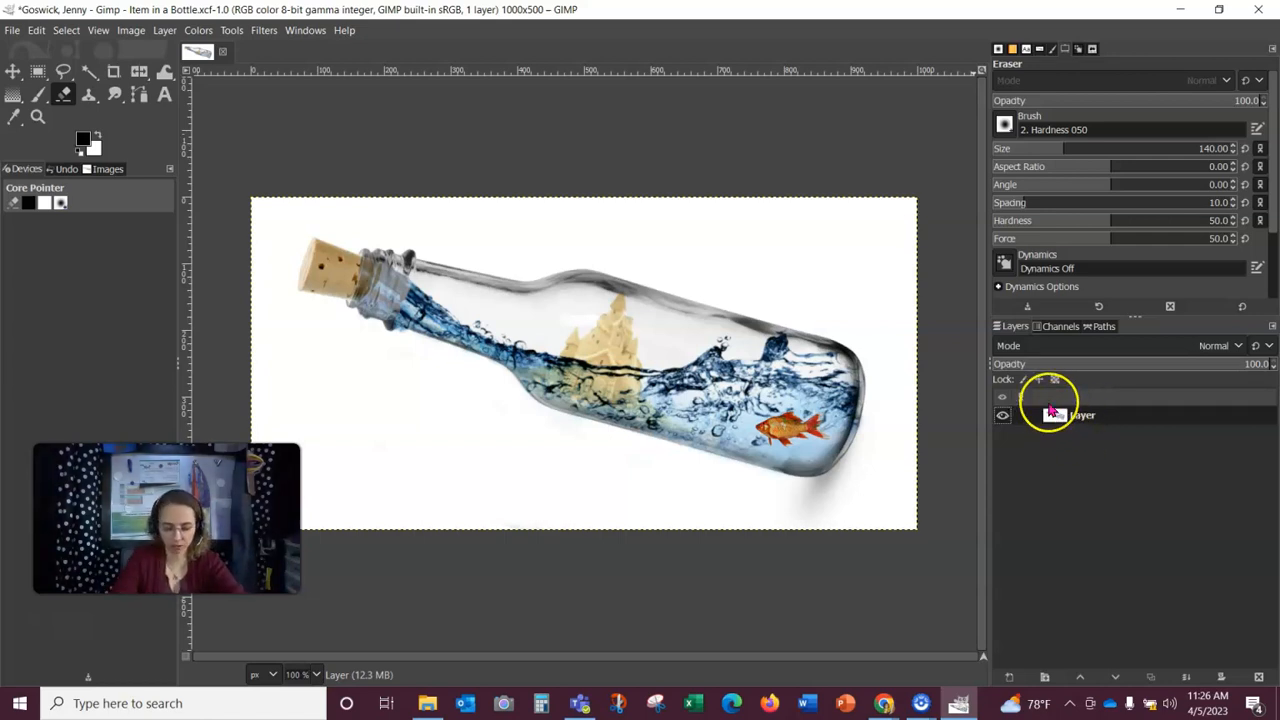
Step: Copy the flattened layer and paste it back as a new layer
{"action": "key", "text": "ctrl+c"}
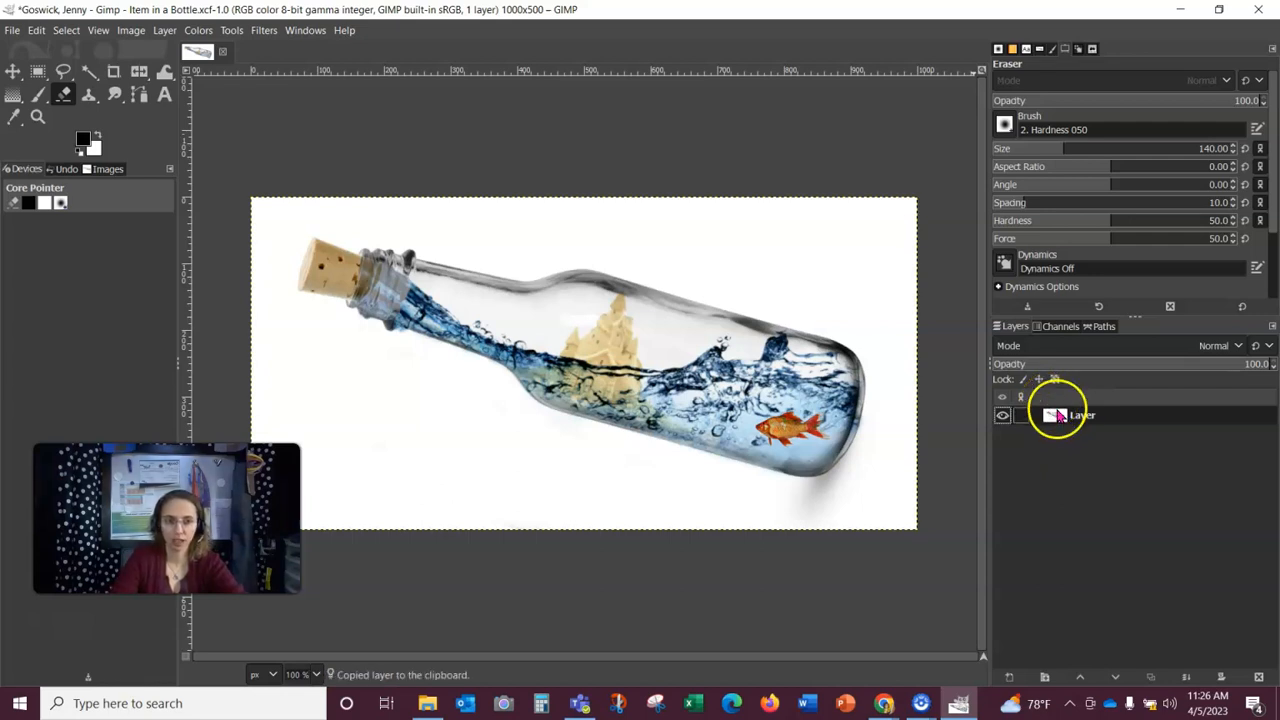
{"action": "left_click", "coordinate": [44, 31]}
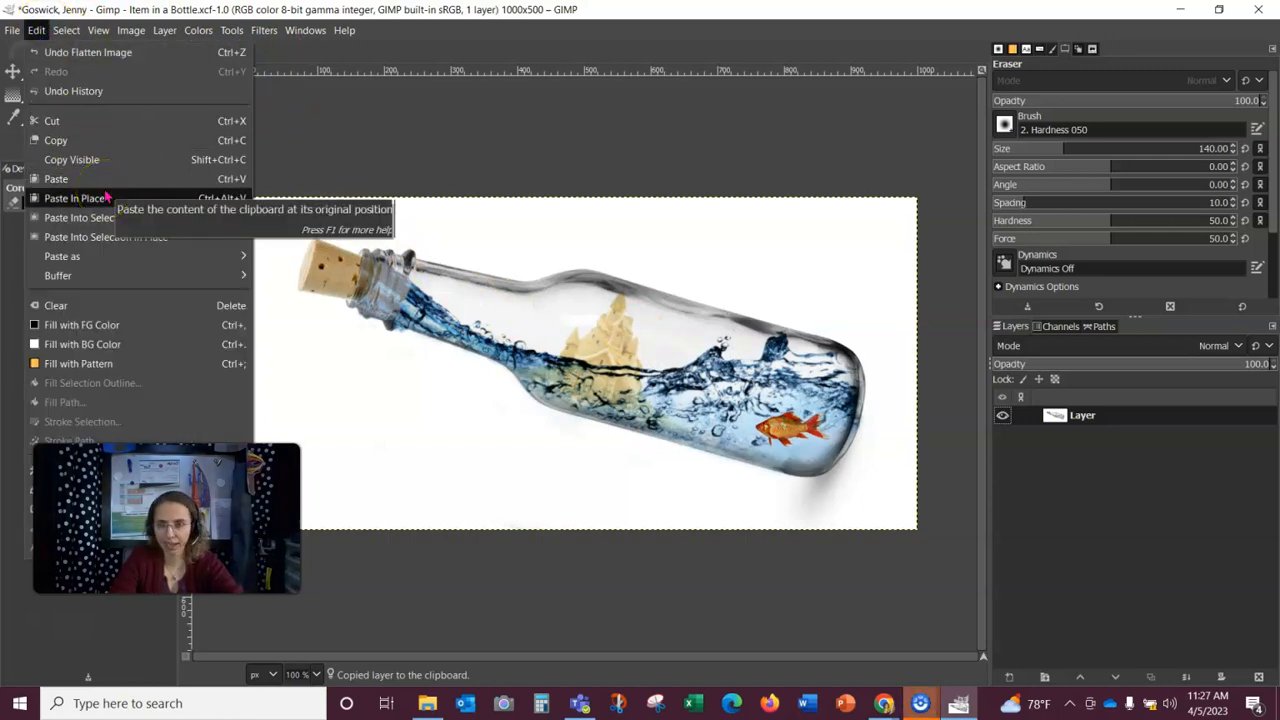
{"action": "mouse_move", "coordinate": [106, 257]}
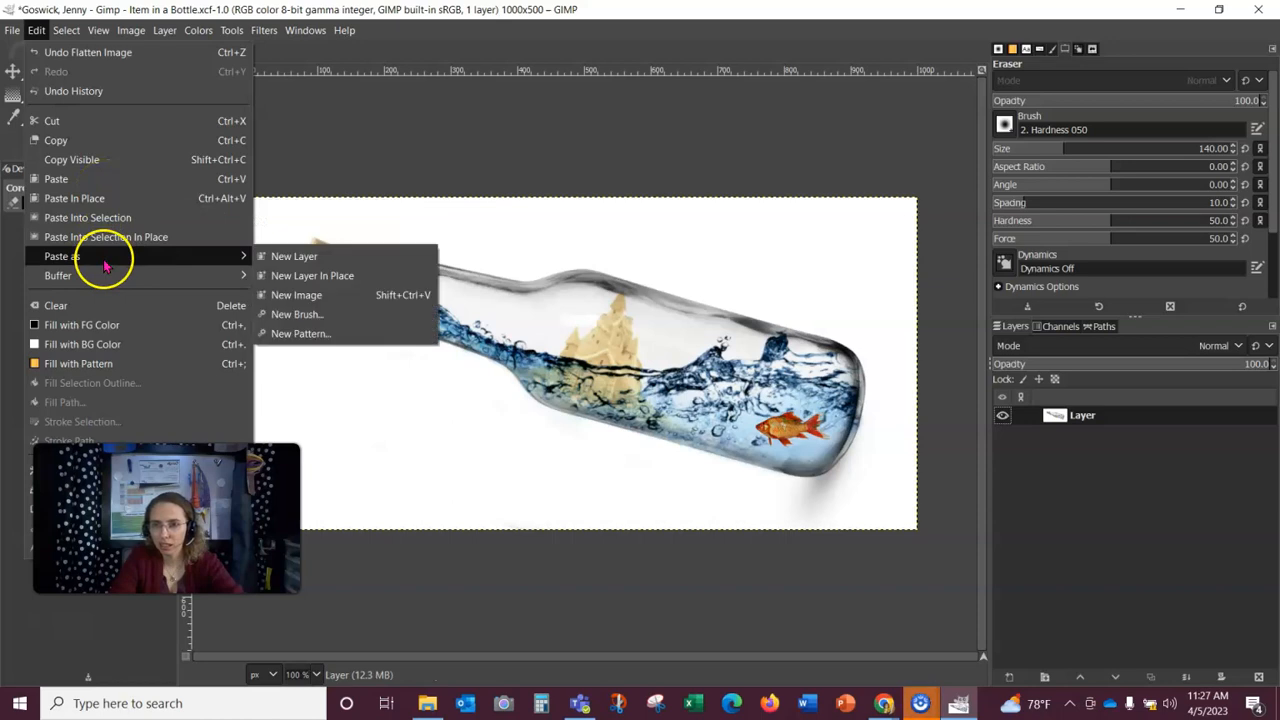
{"action": "left_click", "coordinate": [287, 257]}
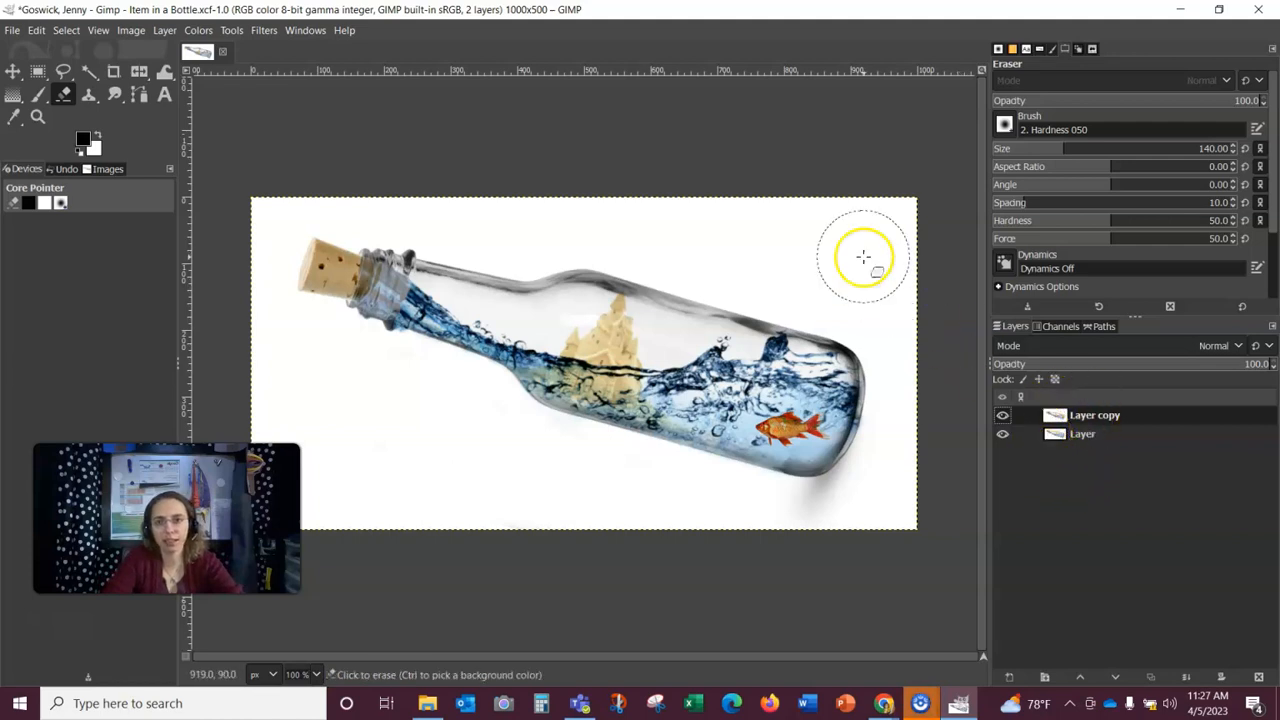
Step: Flip the pasted layer copy vertically with the Flip tool
{"action": "left_click", "coordinate": [140, 73]}
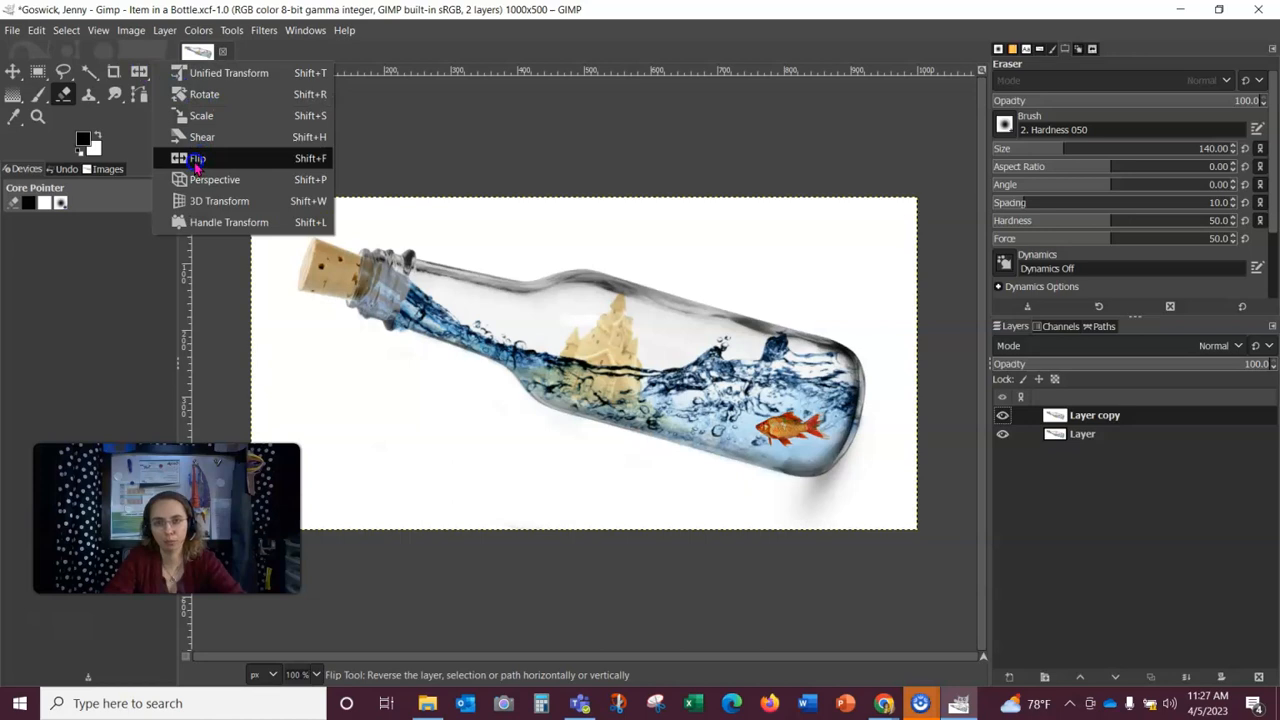
{"action": "left_click", "coordinate": [197, 160]}
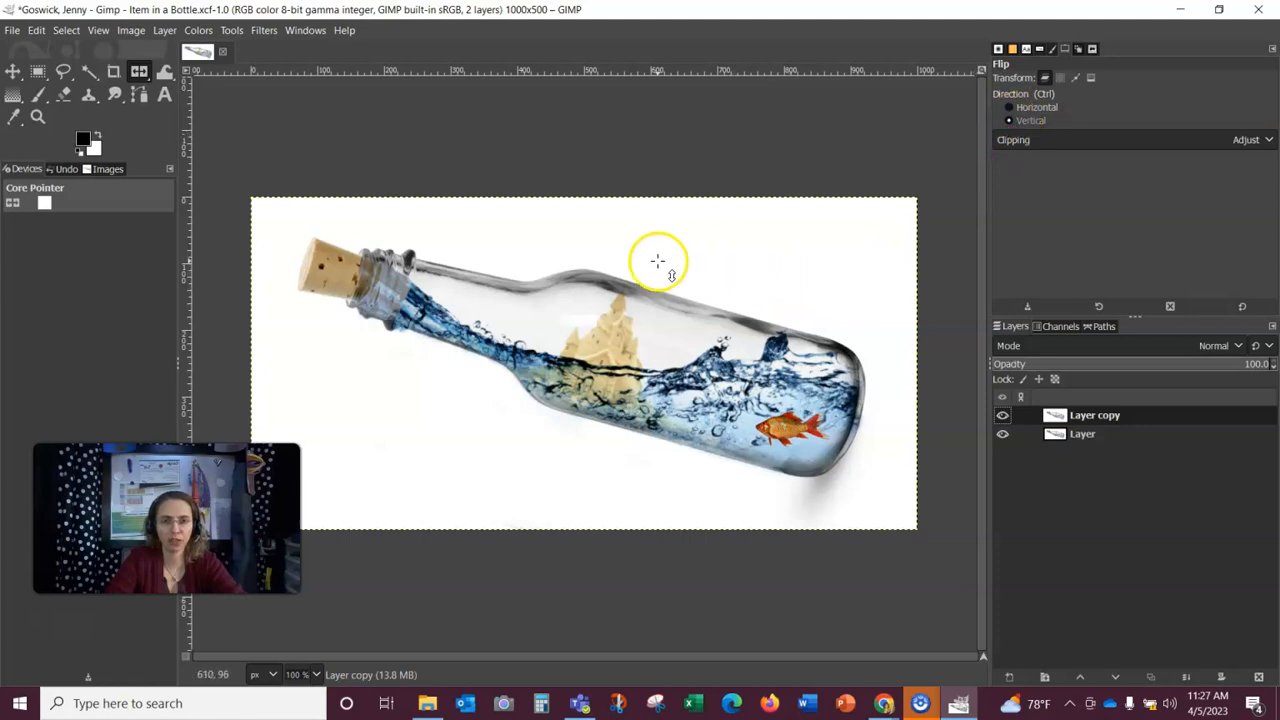
{"action": "left_click", "coordinate": [664, 358]}
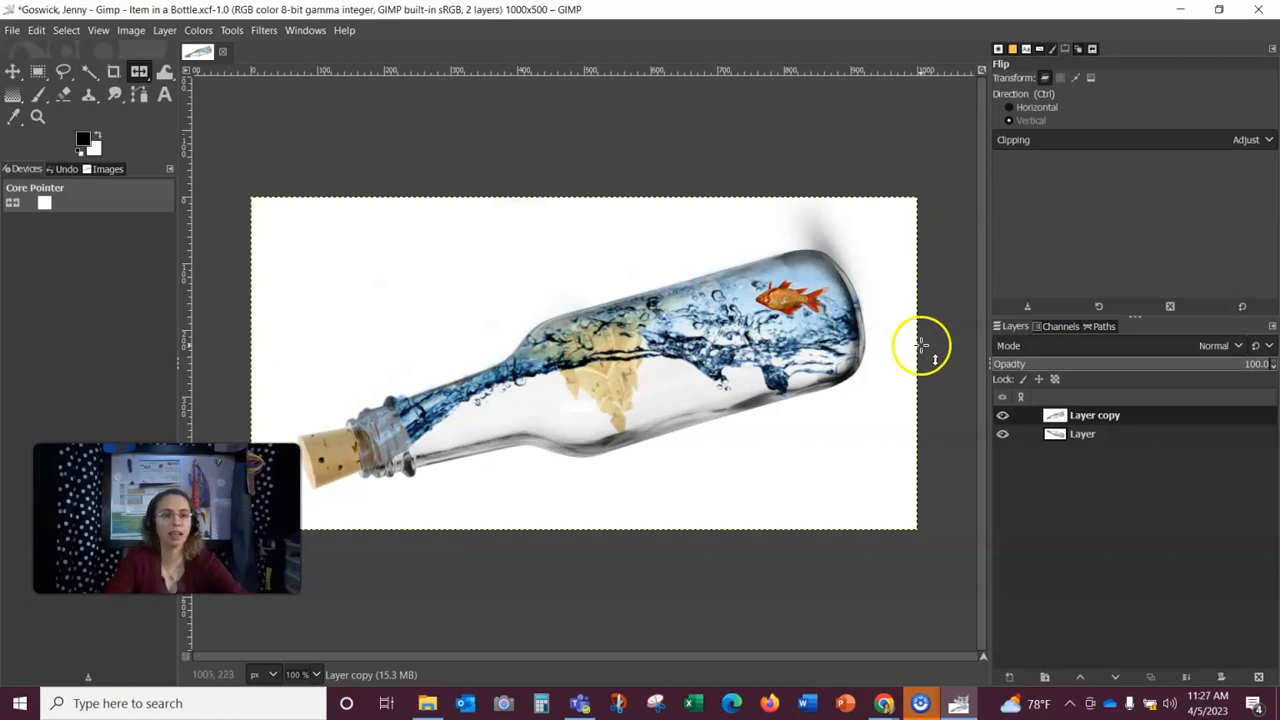
Step: Set the layer copy's mode to Multiply and lower its opacity to 31.5
{"action": "left_click", "coordinate": [1232, 345]}
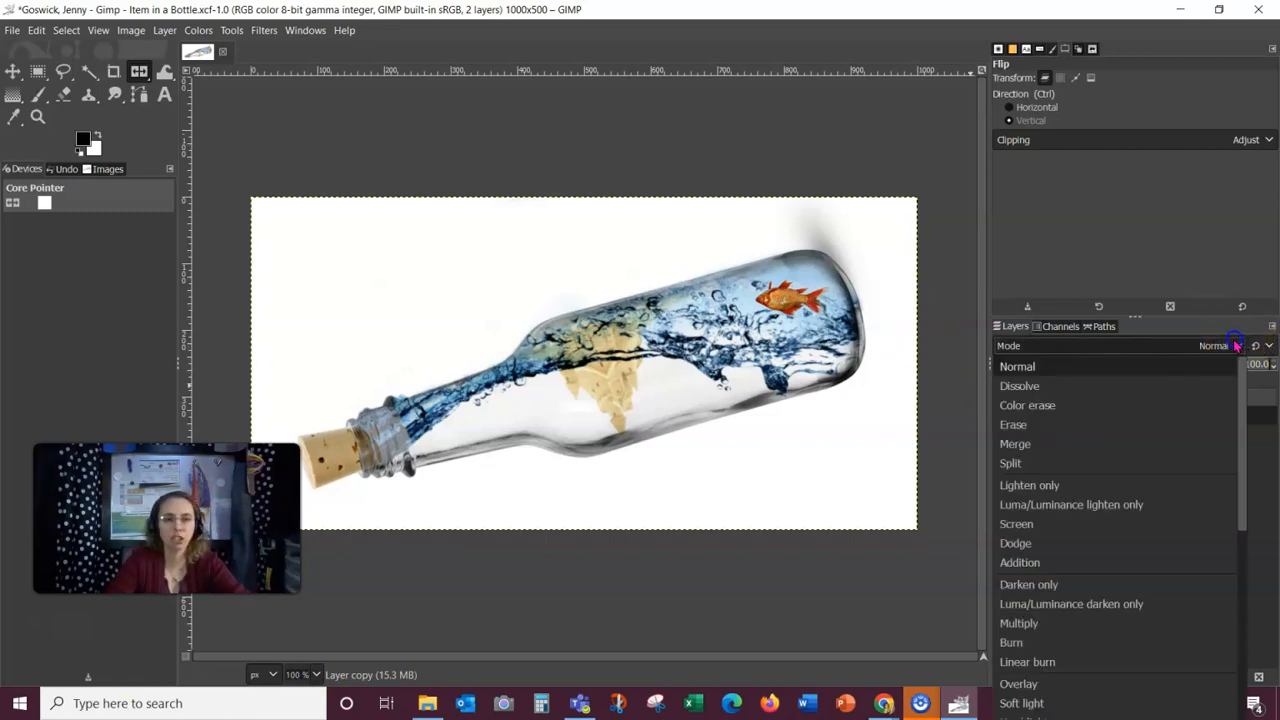
{"action": "left_click", "coordinate": [1022, 625]}
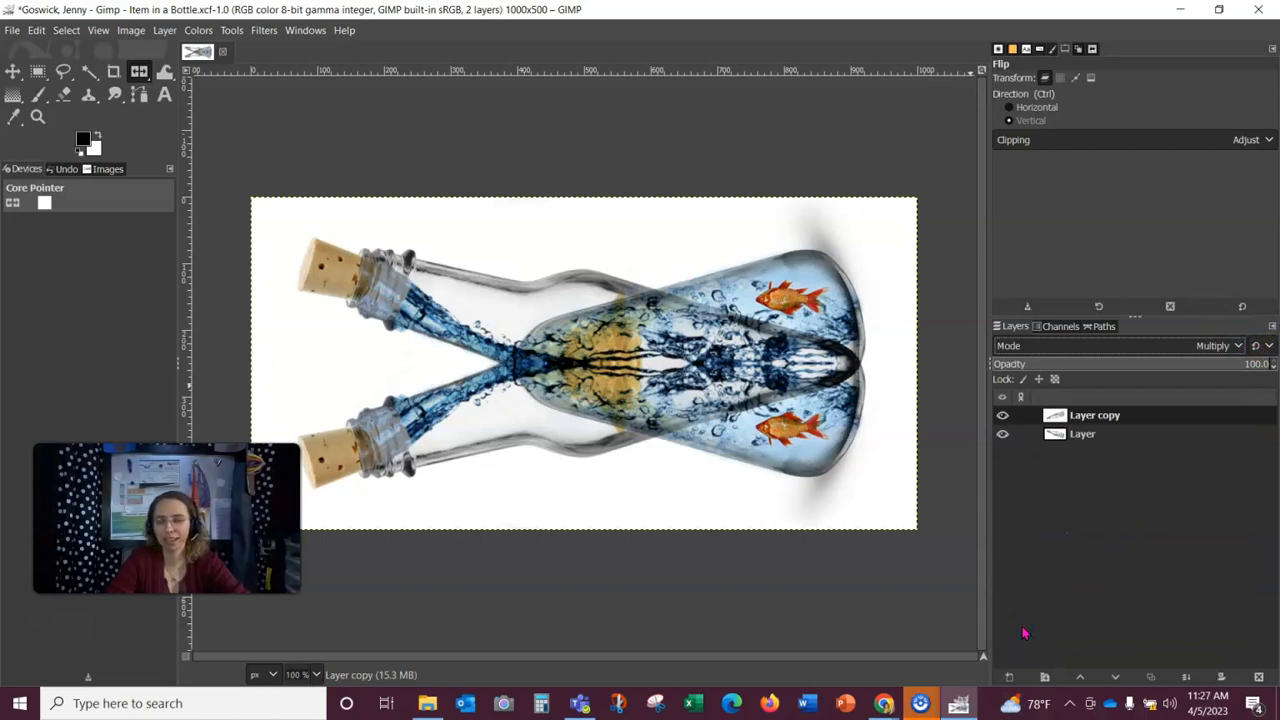
{"action": "mouse_move", "coordinate": [1054, 434]}
{"action": "left_mouse_down"}
{"action": "mouse_move", "coordinate": [1051, 394]}
{"action": "mouse_move", "coordinate": [1057, 414]}
{"action": "left_mouse_up"}
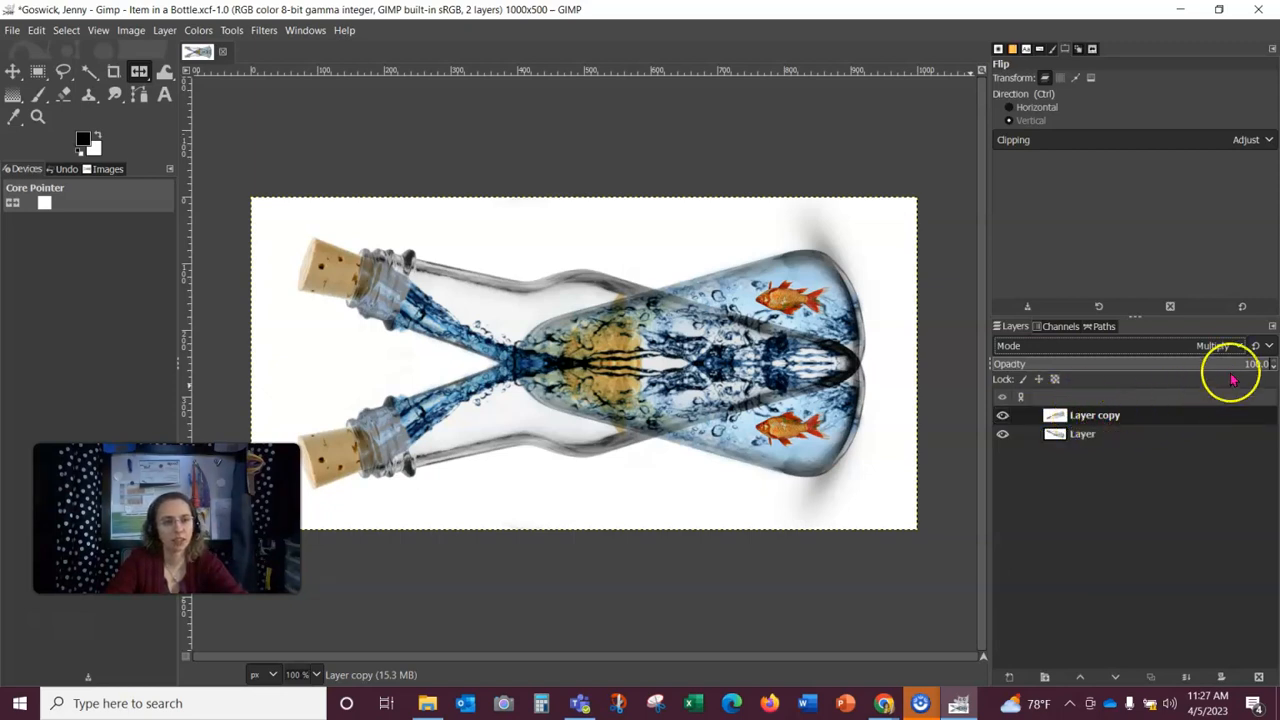
{"action": "left_click_drag", "start_coordinate": [1257, 364], "coordinate": [1085, 357]}
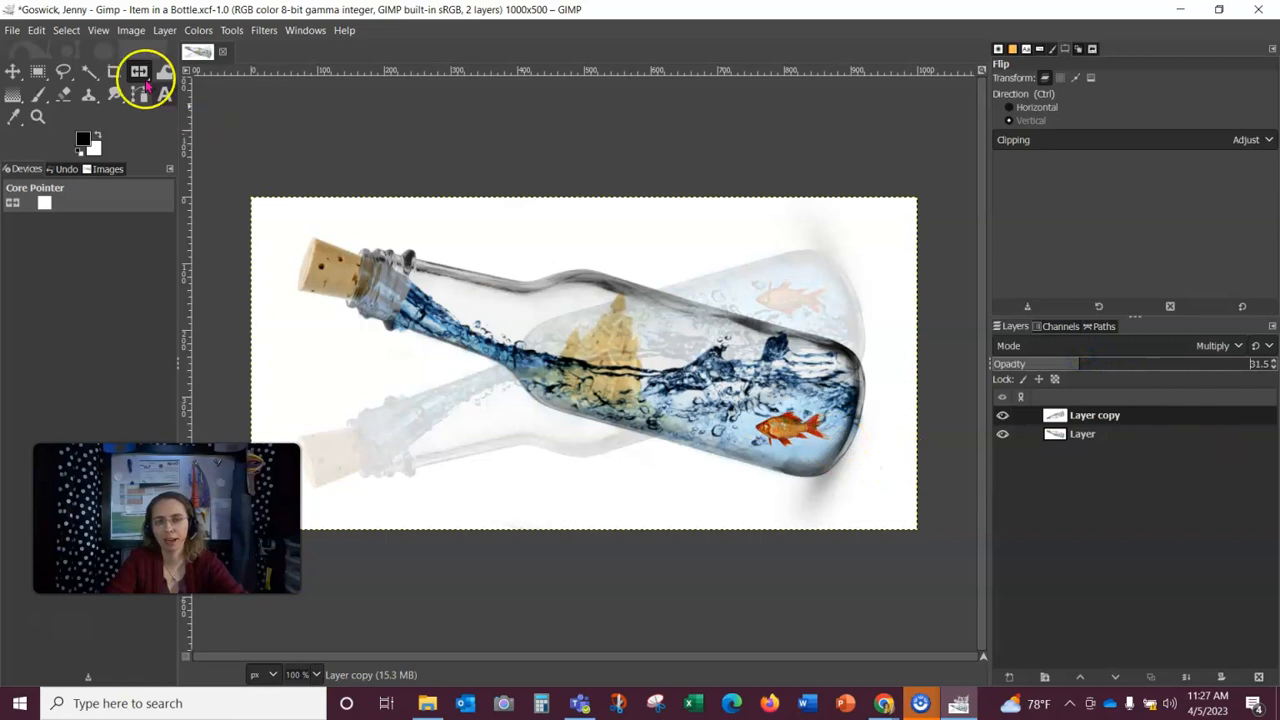
Step: Move the flipped layer copy down so it sits beneath the bottle as a reflection
{"action": "left_click", "coordinate": [13, 71]}
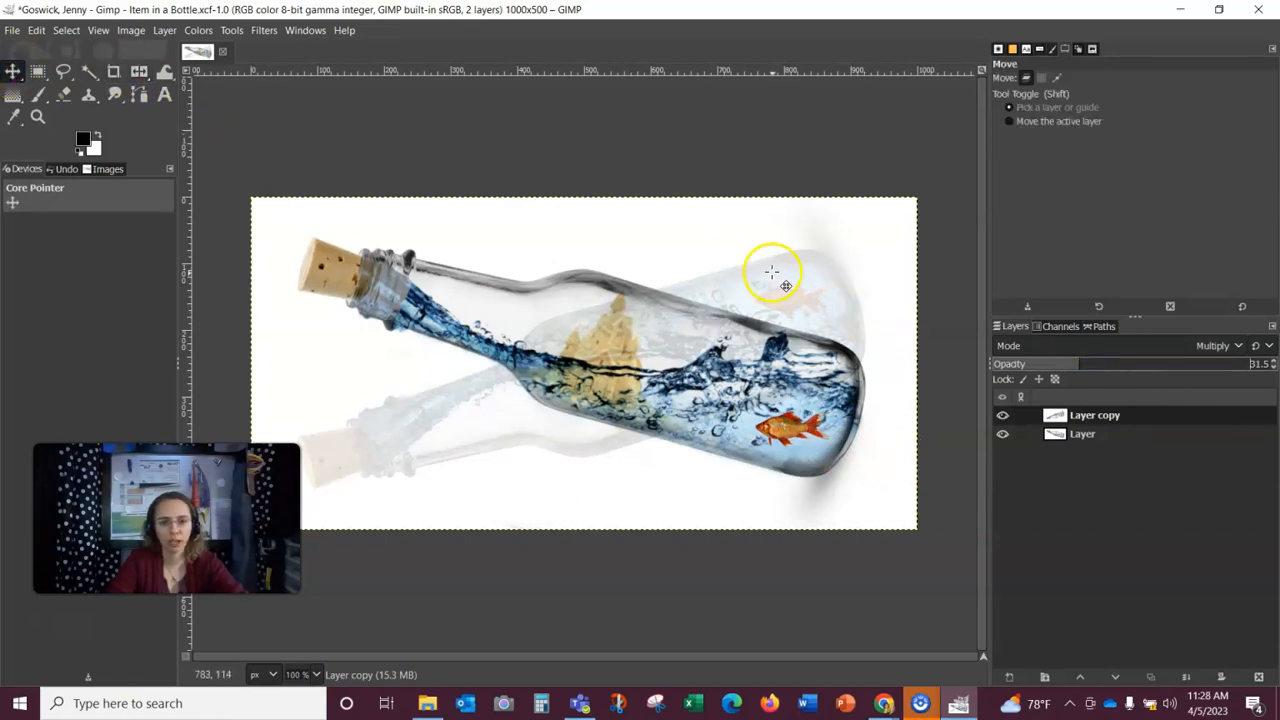
{"action": "left_click_drag", "start_coordinate": [786, 287], "coordinate": [781, 514]}
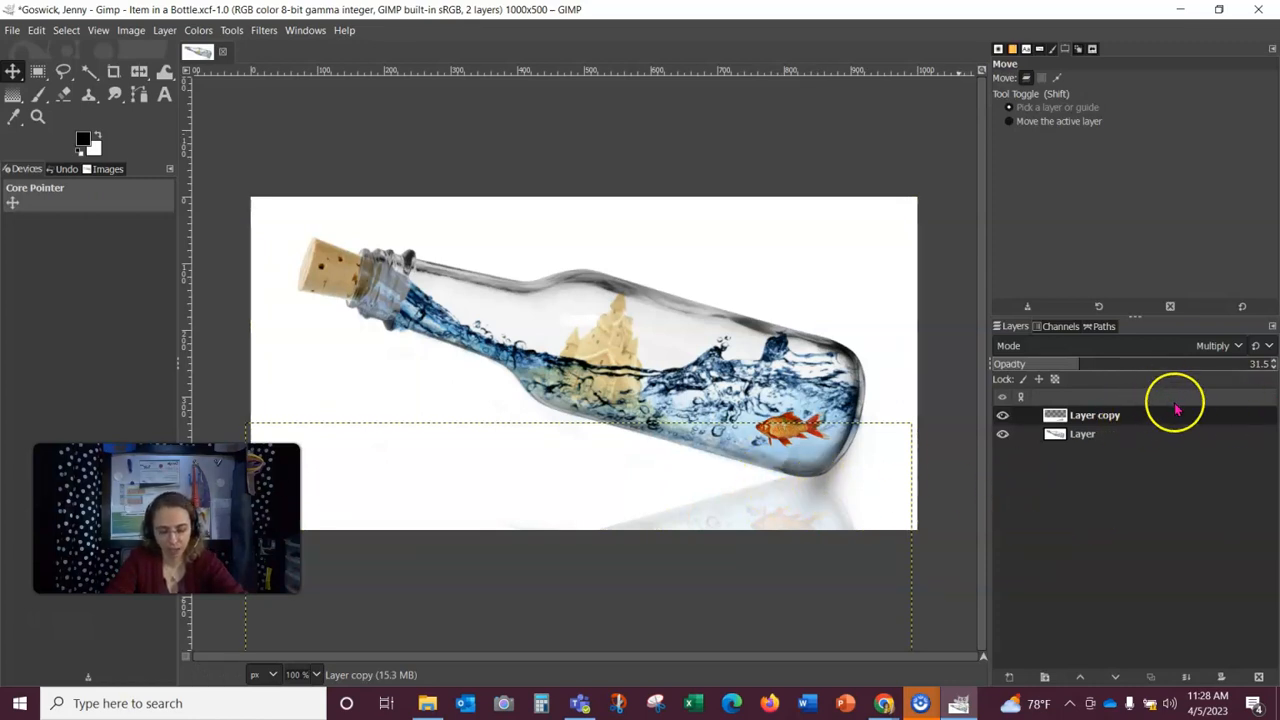
Step: Erase the unwanted parts of the reflection layer near the bottom of the image with the Eraser
{"action": "left_click", "coordinate": [1106, 434]}
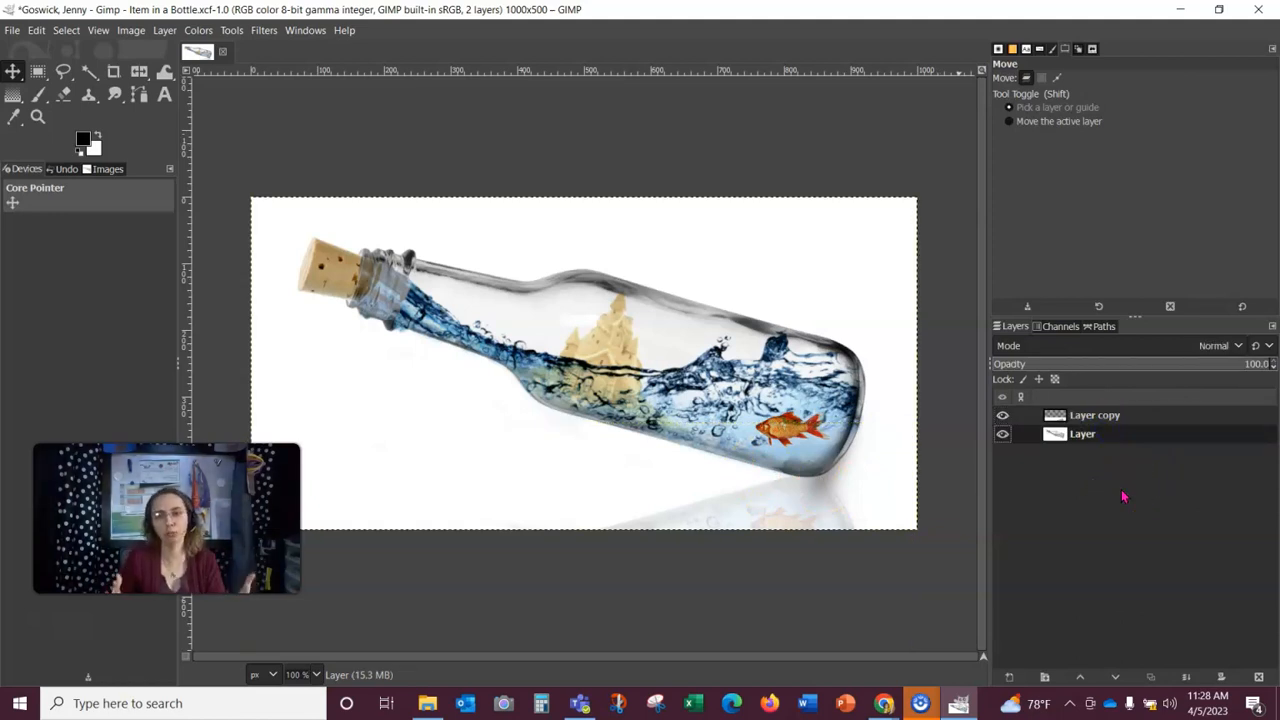
{"action": "left_click", "coordinate": [1100, 418]}
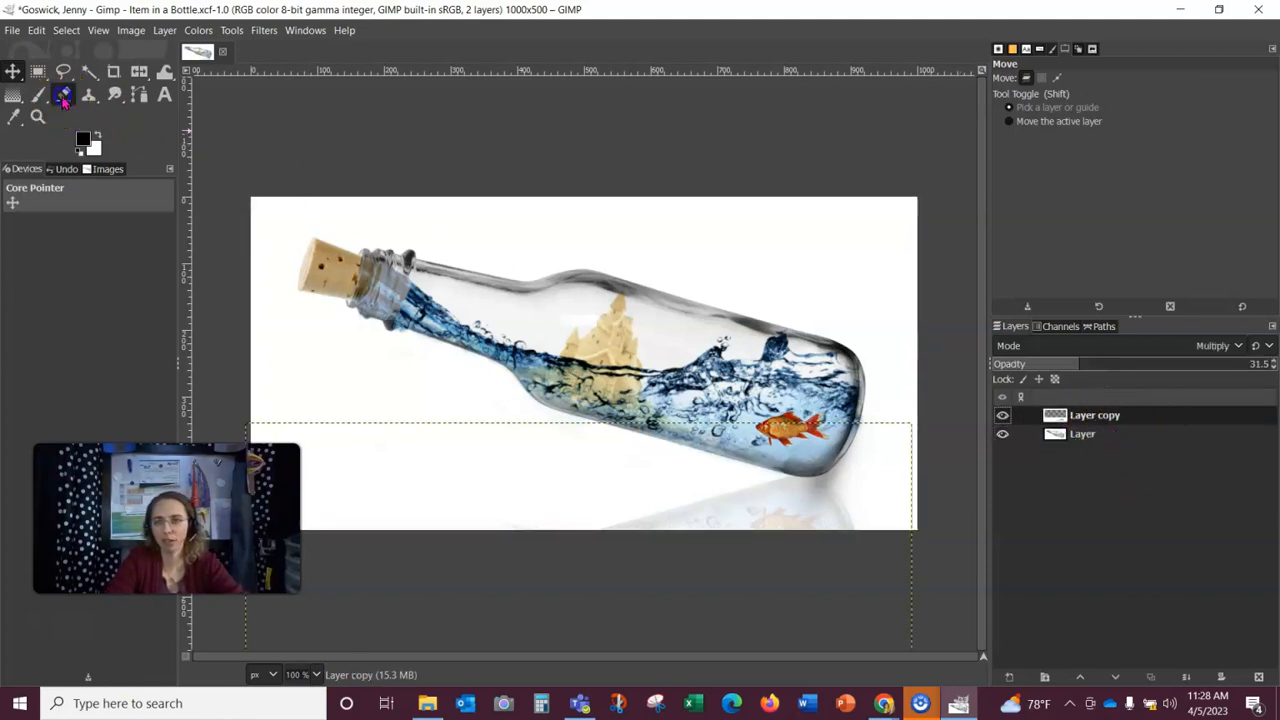
{"action": "left_click", "coordinate": [63, 96]}
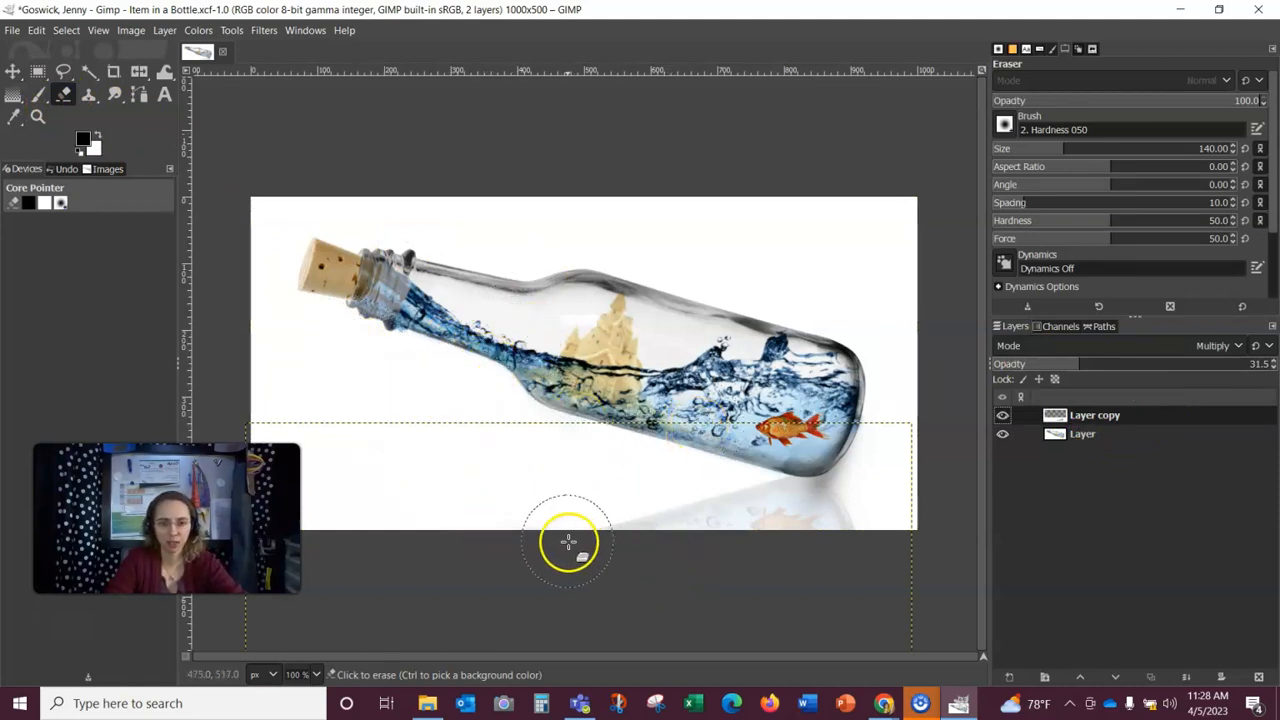
{"action": "mouse_move", "coordinate": [562, 546]}
{"action": "left_mouse_down"}
{"action": "mouse_move", "coordinate": [655, 562]}
{"action": "mouse_move", "coordinate": [925, 547]}
{"action": "mouse_move", "coordinate": [546, 523]}
{"action": "left_mouse_up"}
{"action": "left_click_drag", "start_coordinate": [442, 502], "coordinate": [820, 563]}
{"action": "mouse_move", "coordinate": [892, 525]}
{"action": "left_mouse_down"}
{"action": "mouse_move", "coordinate": [409, 543]}
{"action": "mouse_move", "coordinate": [646, 509]}
{"action": "mouse_move", "coordinate": [720, 520]}
{"action": "left_mouse_up"}
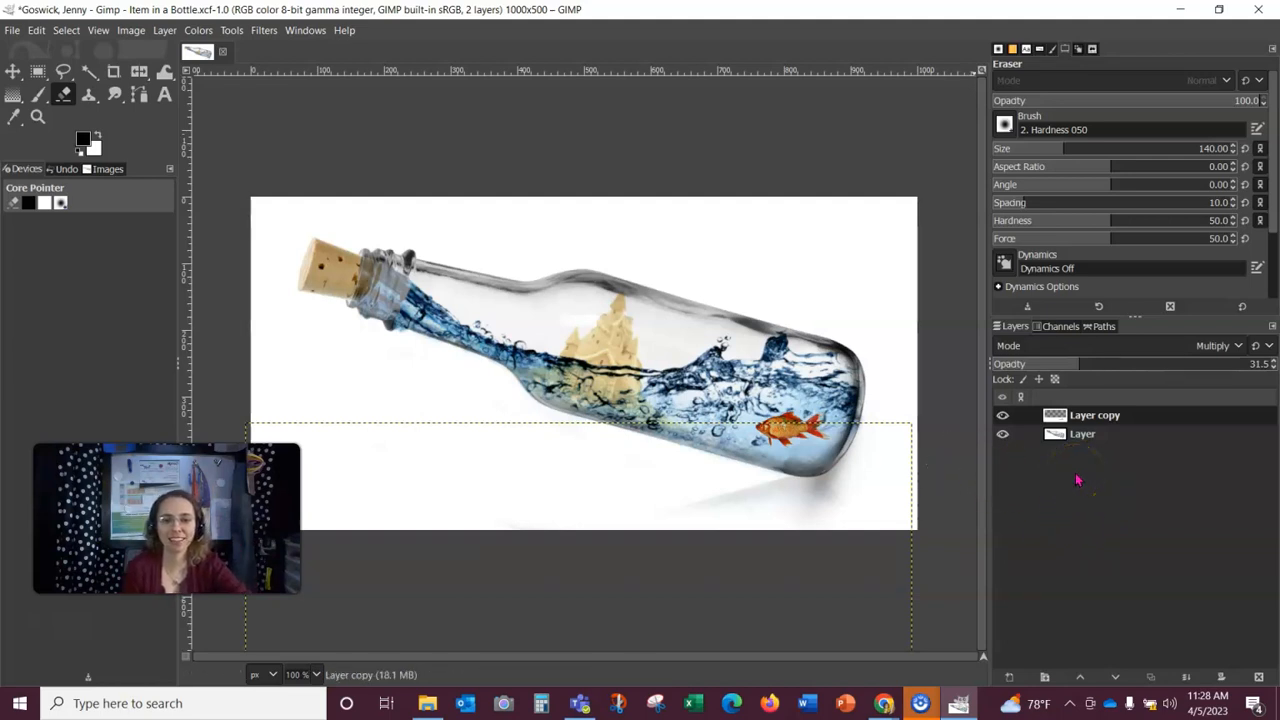
Step: Select the base layer and capture a screenshot of the whole screen with the snipping tool
{"action": "left_click", "coordinate": [1100, 436]}
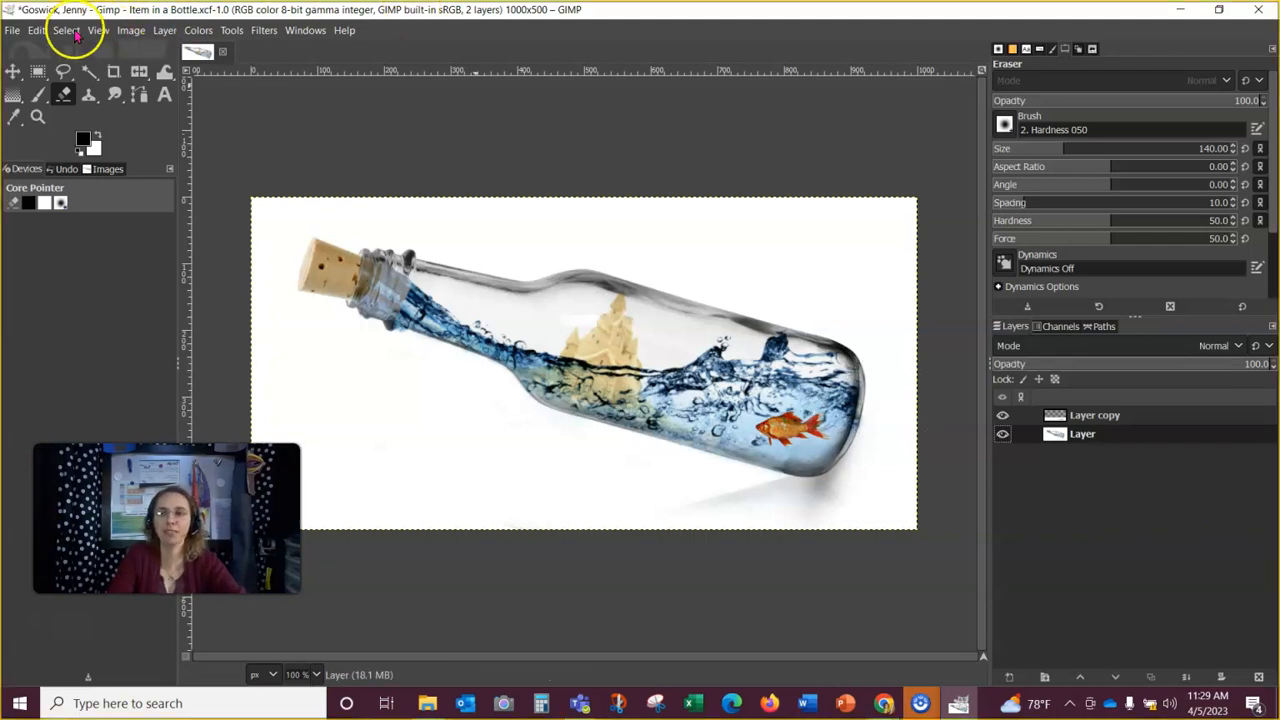
{"action": "key", "text": "super+shift+s"}
{"action": "left_click_drag", "start_coordinate": [8, 9], "coordinate": [1267, 594]}
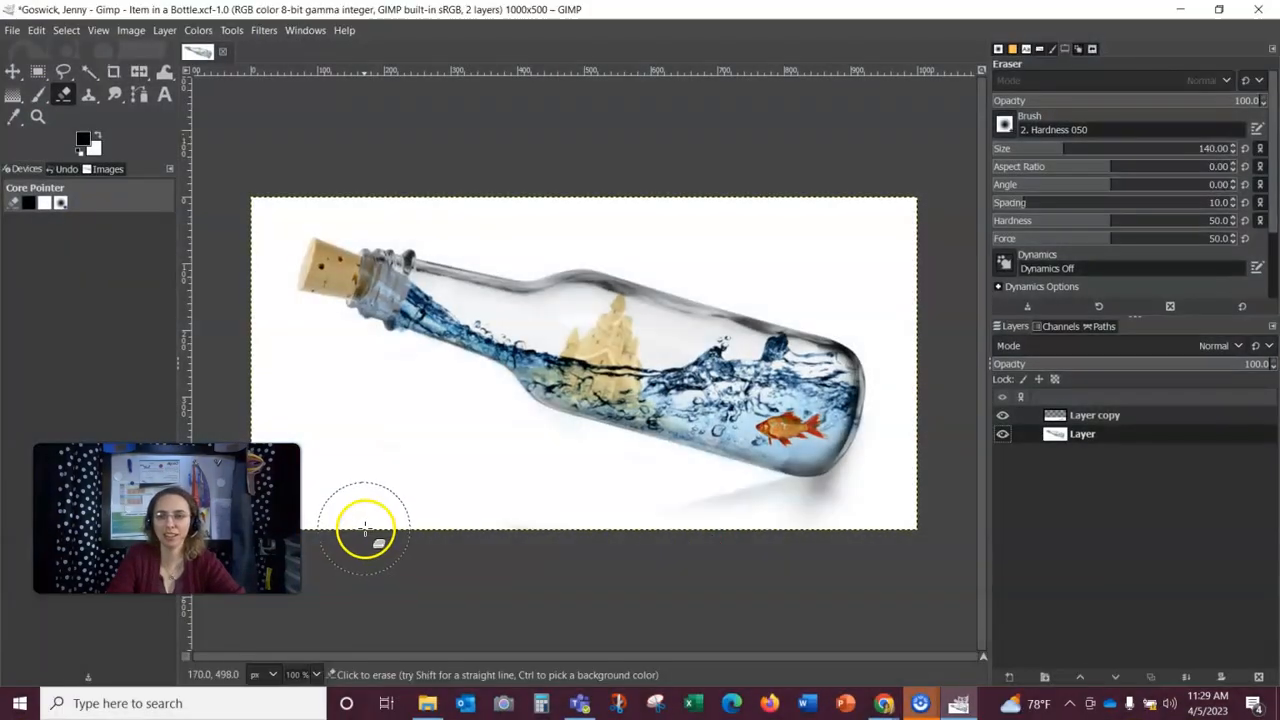